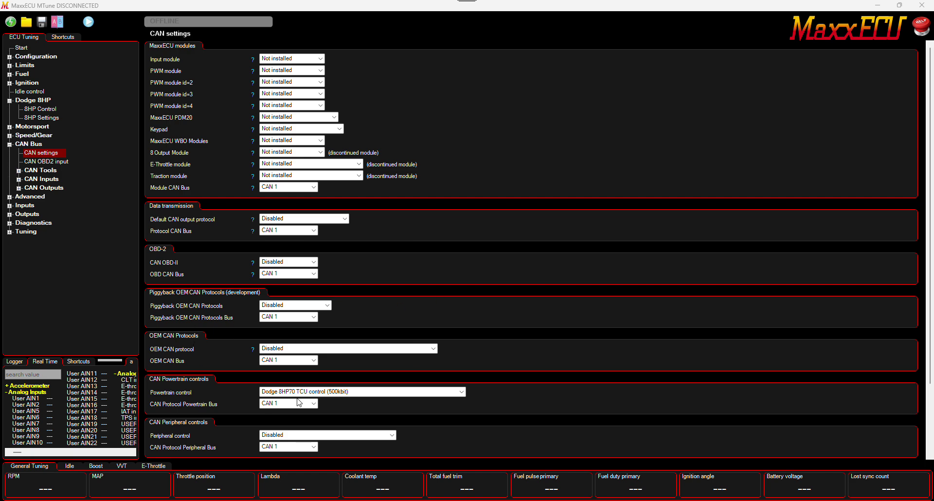
# - In the Dodge 8HP settings, set the gearbox mode to Set from analog input/user table and the transbrake activation mode to Automatic
pyautogui.click(31, 101)
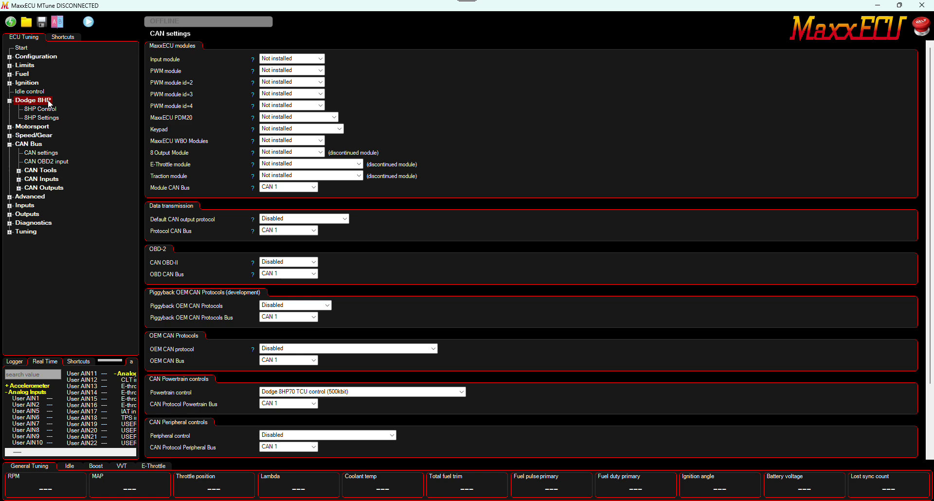
pyautogui.click(40, 109)
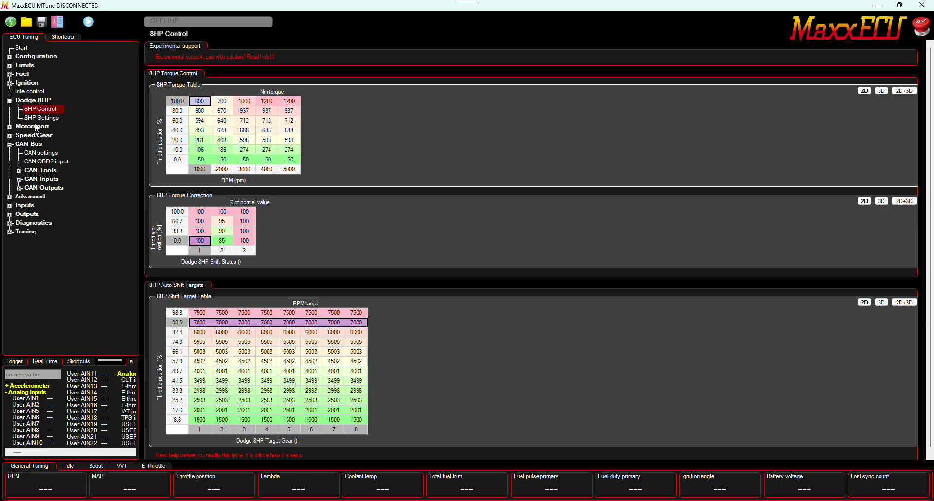
pyautogui.click(51, 119)
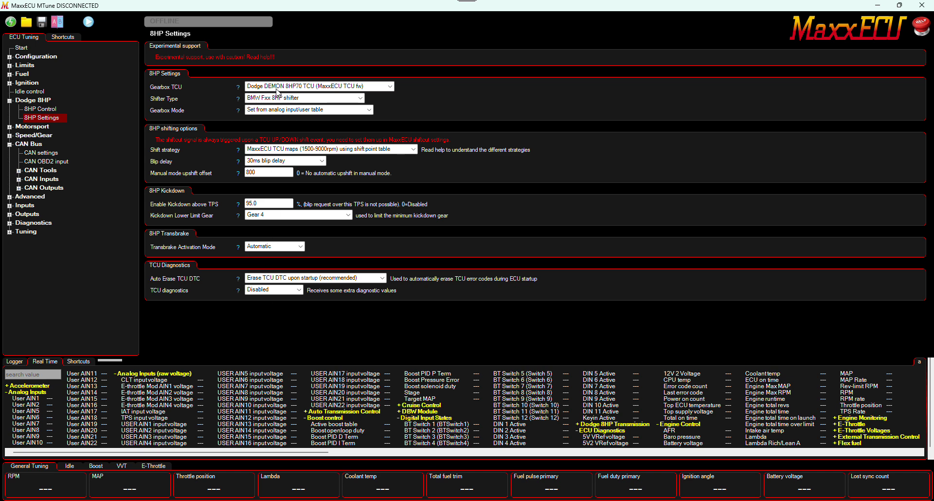
pyautogui.click(290, 112)
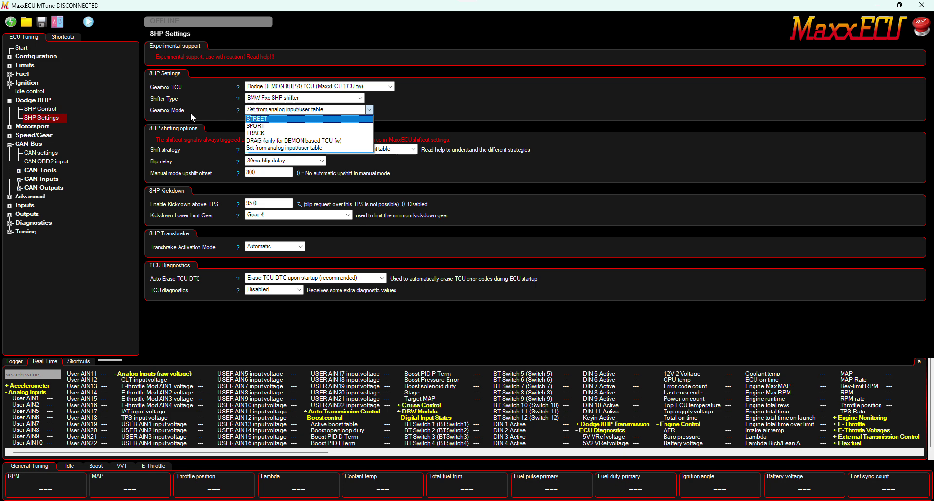
pyautogui.click(294, 149)
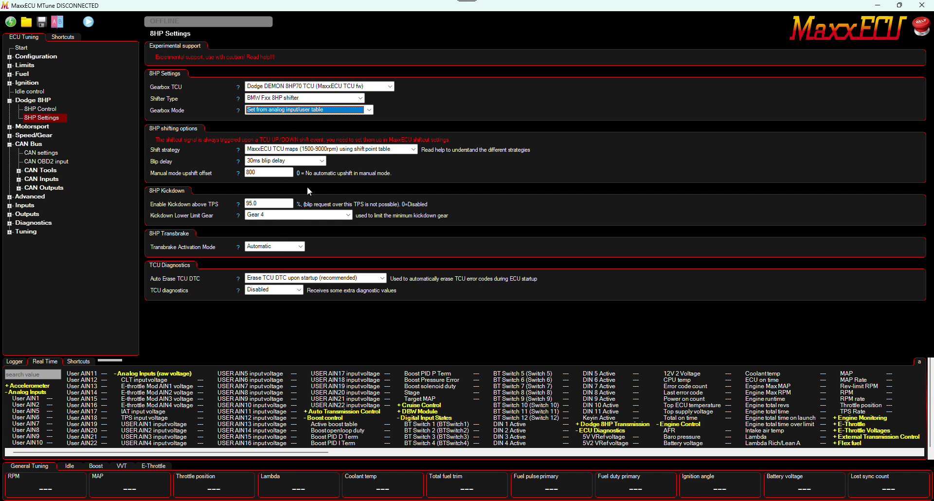
pyautogui.click(254, 248)
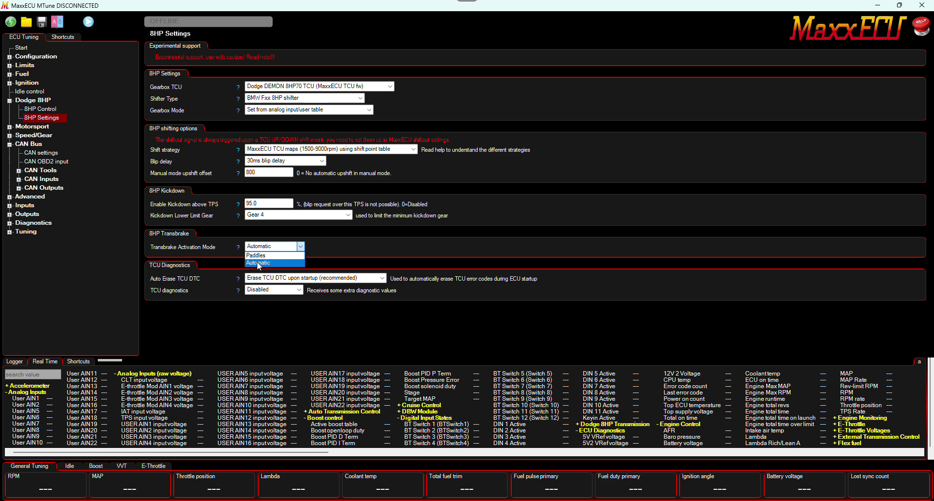
pyautogui.click(257, 263)
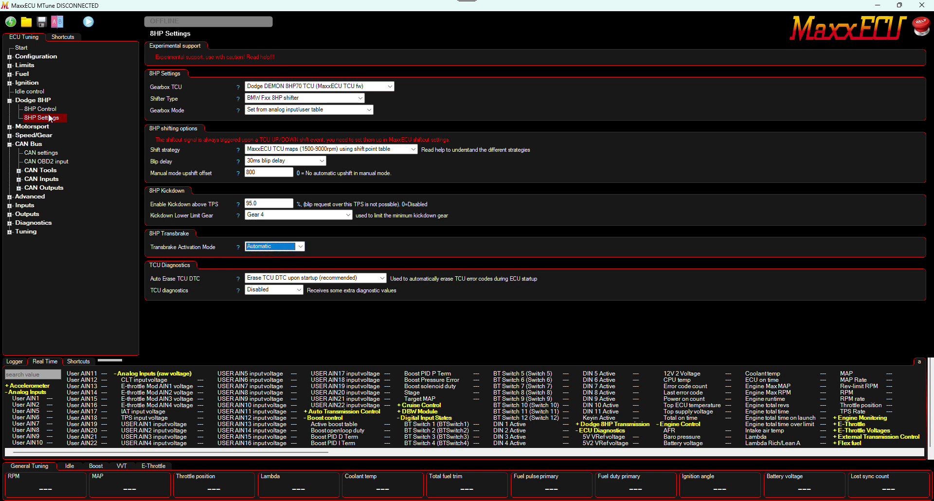
# - Open the Dodge 8HP control page containing the torque and shift target tables
pyautogui.click(41, 109)
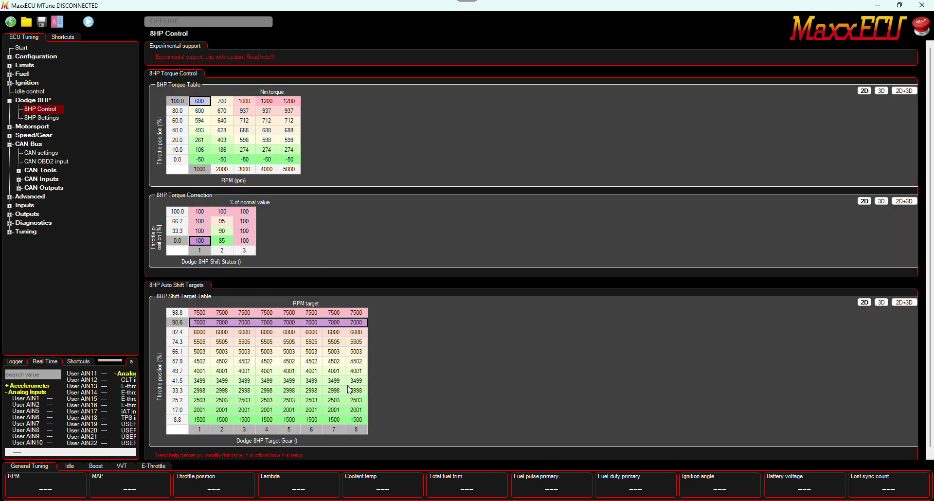
# - Insert a column after gear 8 in the 8HP Shift Target Table
pyautogui.click(358, 430)
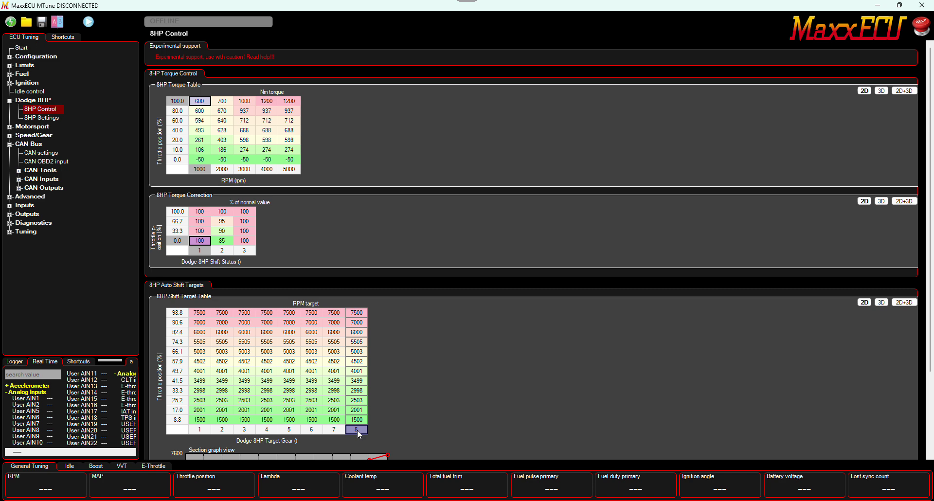
pyautogui.rightClick(357, 430)
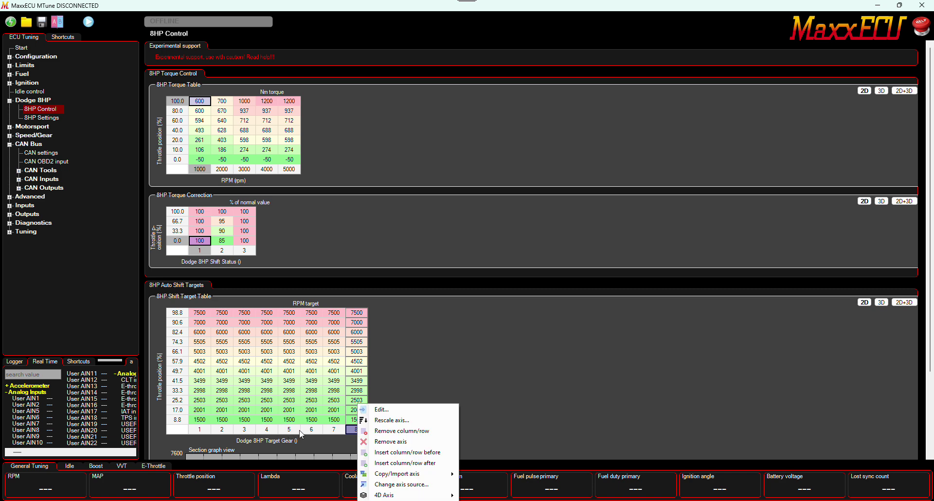
pyautogui.click(404, 463)
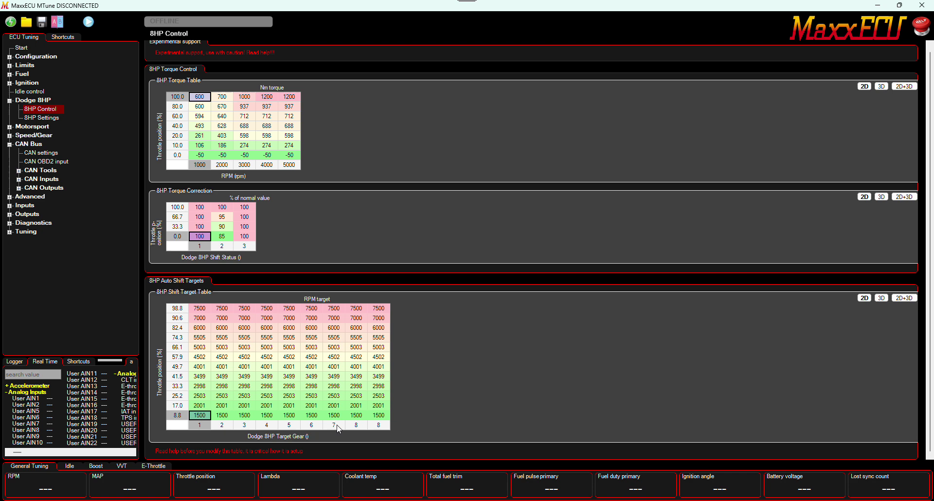
# - Remove the duplicate last gear column from the 8HP Shift Target Table
pyautogui.click(379, 426)
pyautogui.rightClick(380, 427)
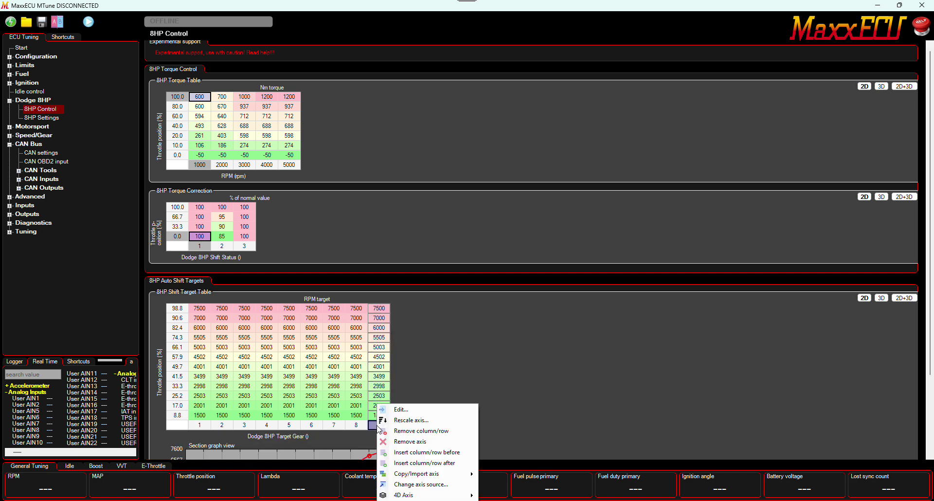
pyautogui.click(414, 431)
pyautogui.press('Return')
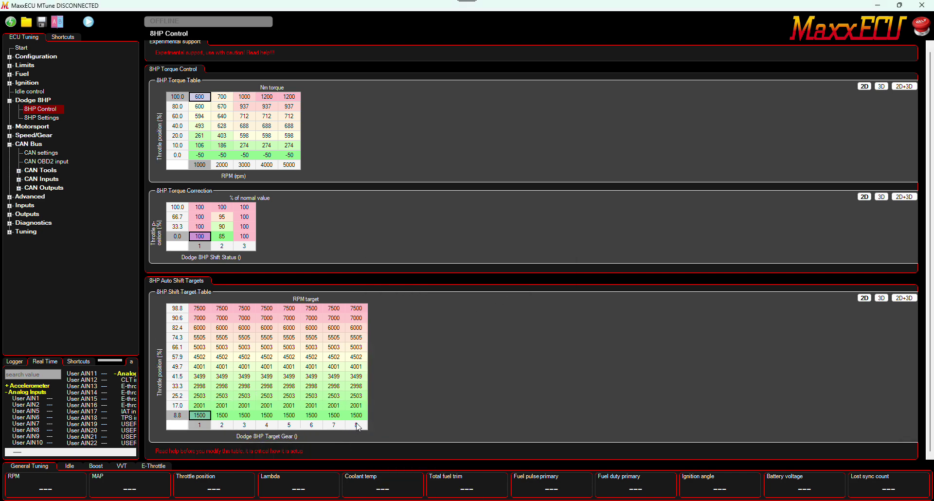
# - Add a 4D axis to the 8HP Shift Target Table
pyautogui.click(361, 424)
pyautogui.rightClick(361, 424)
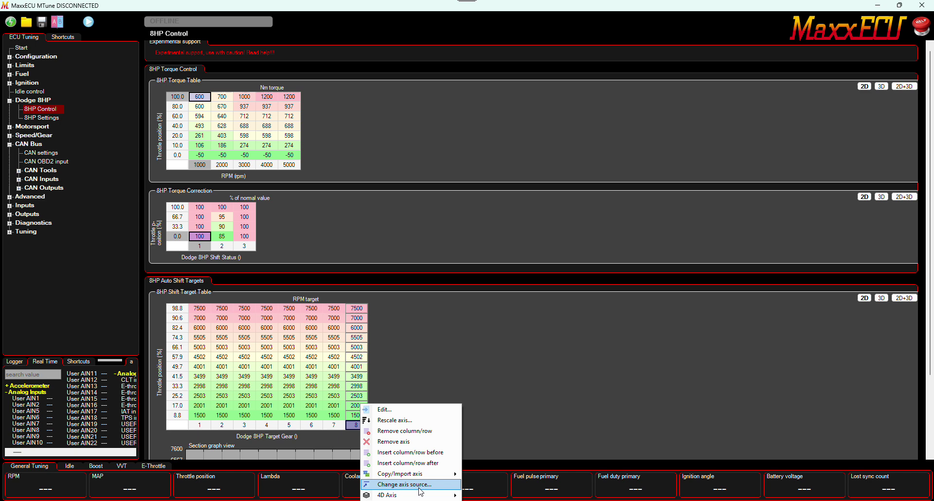
pyautogui.moveTo(431, 495)
pyautogui.click(487, 495)
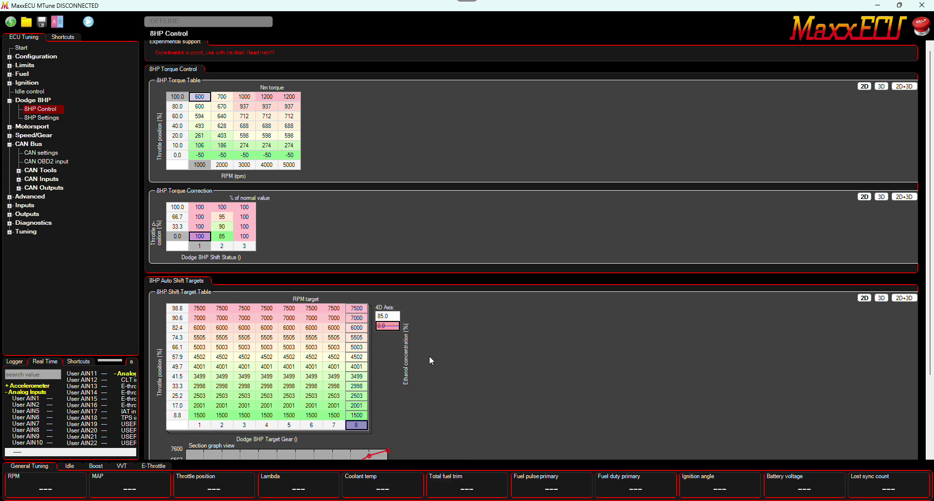
# - Change the 4D axis source to the Dodge 8HP Drive Mode channel and scale the axis from 1 to 10
pyautogui.rightClick(393, 317)
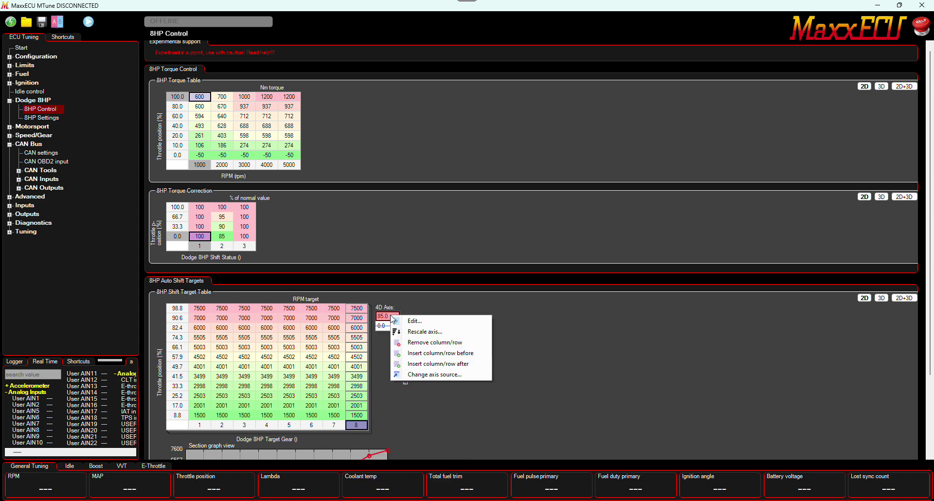
pyautogui.click(437, 378)
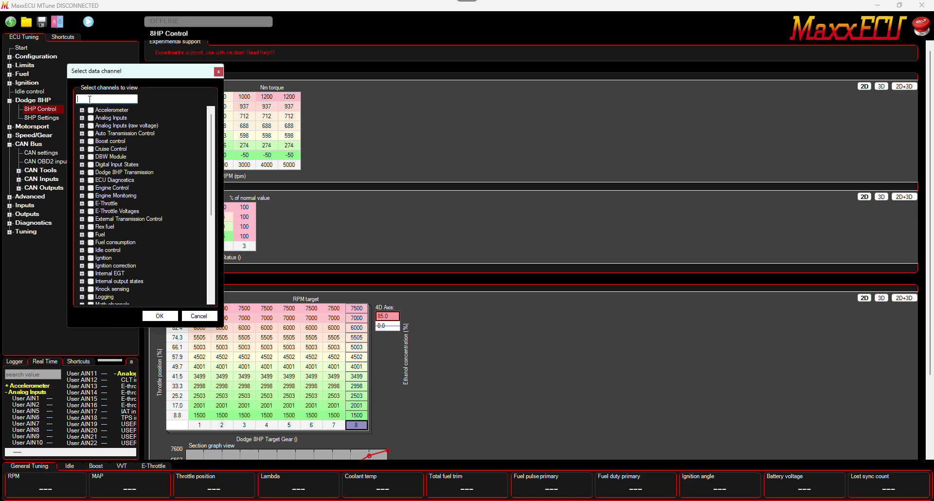
pyautogui.write('dri')
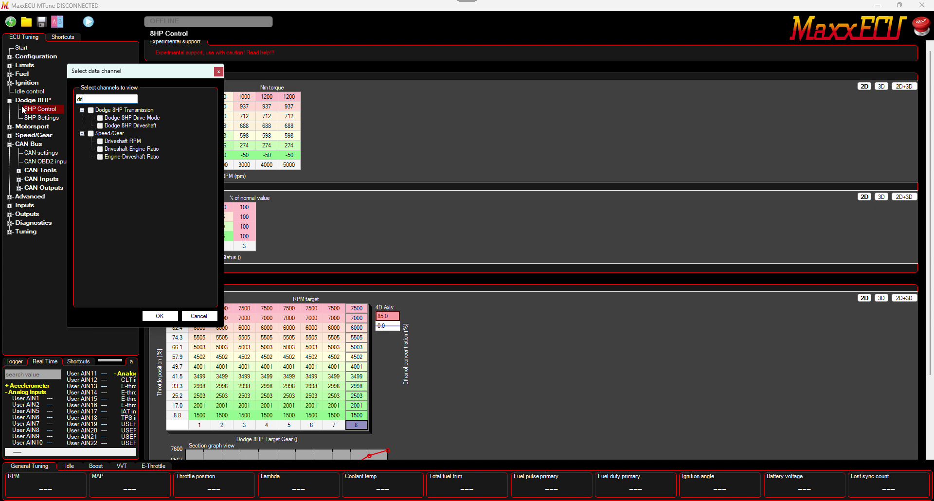
pyautogui.click(99, 118)
pyautogui.click(165, 317)
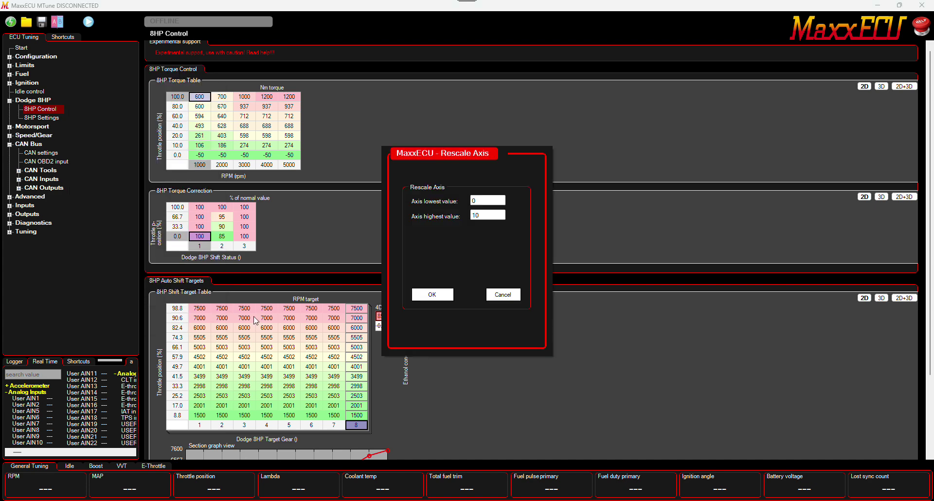
pyautogui.press('Tab')
pyautogui.press('Tab')
pyautogui.press('Tab')
pyautogui.click(432, 295)
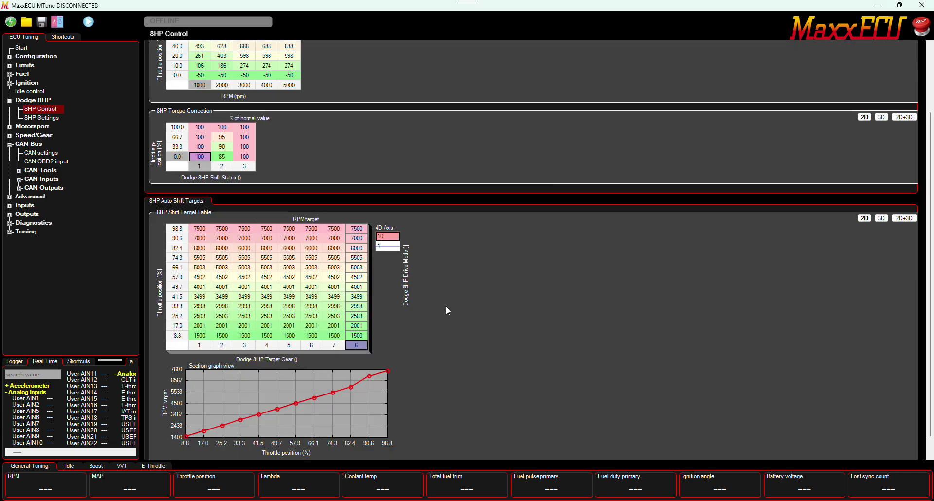
# - Insert two additional rows into the drive mode 4D axis between the values 10 and 1
pyautogui.rightClick(383, 238)
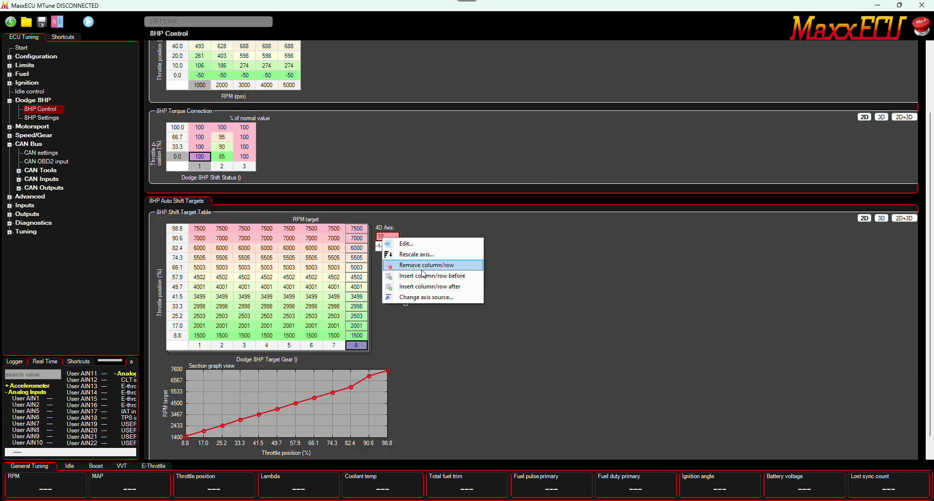
pyautogui.click(424, 275)
pyautogui.rightClick(394, 257)
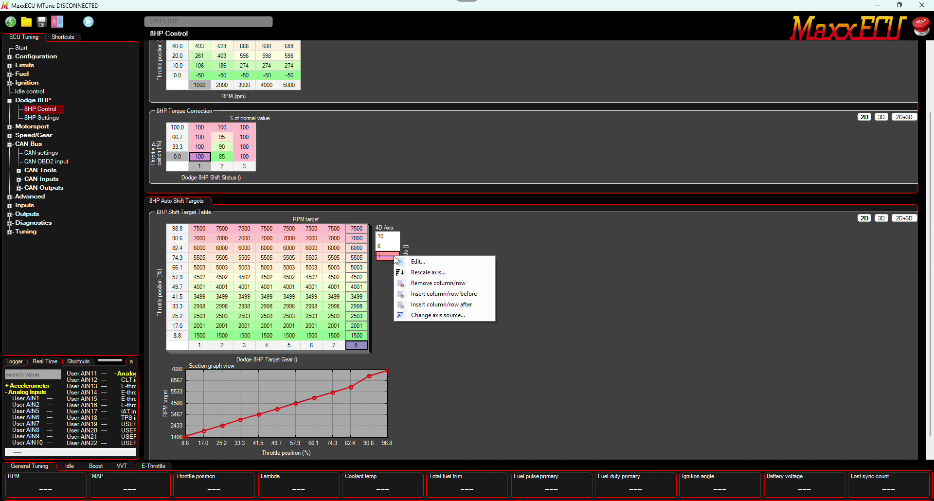
pyautogui.click(424, 295)
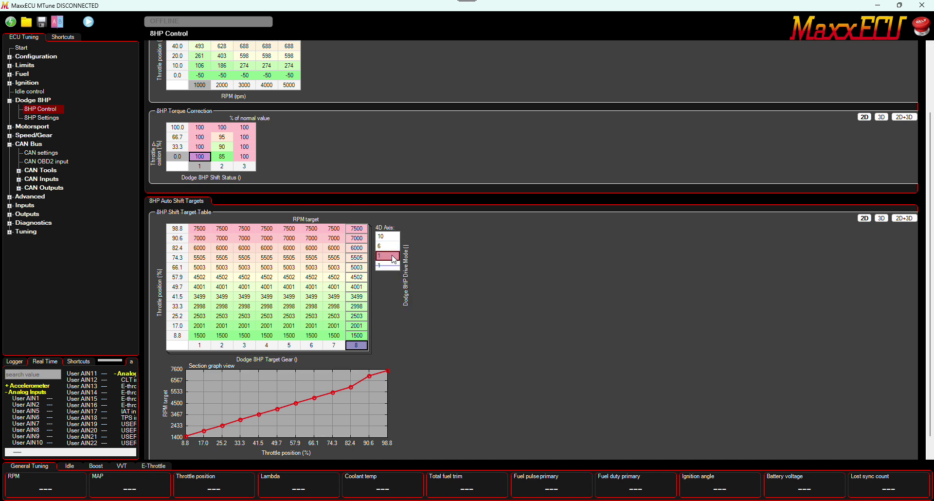
# - Set the two middle values of the drive mode 4D axis to 3 and 5
pyautogui.click(388, 246)
pyautogui.click(394, 256)
pyautogui.write('3')
pyautogui.press('Return')
pyautogui.click(387, 246)
pyautogui.doubleClick(384, 248)
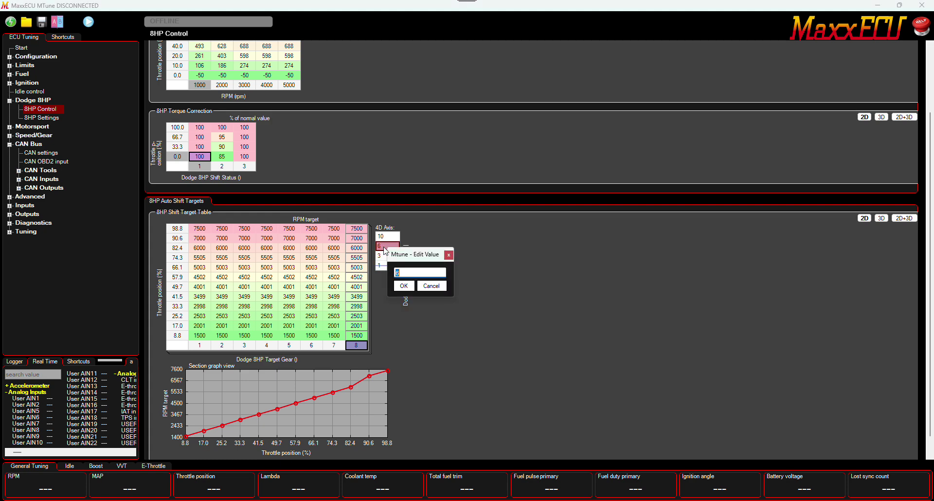
pyautogui.write('5')
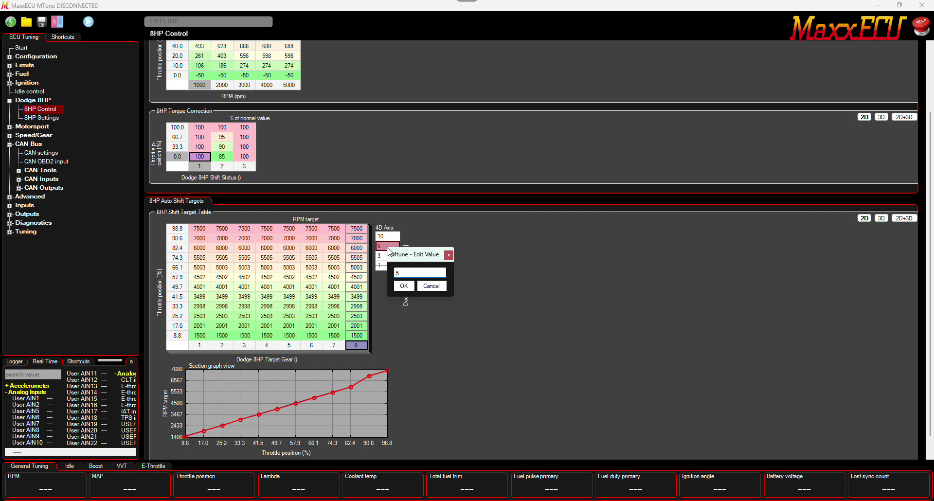
pyautogui.click(409, 286)
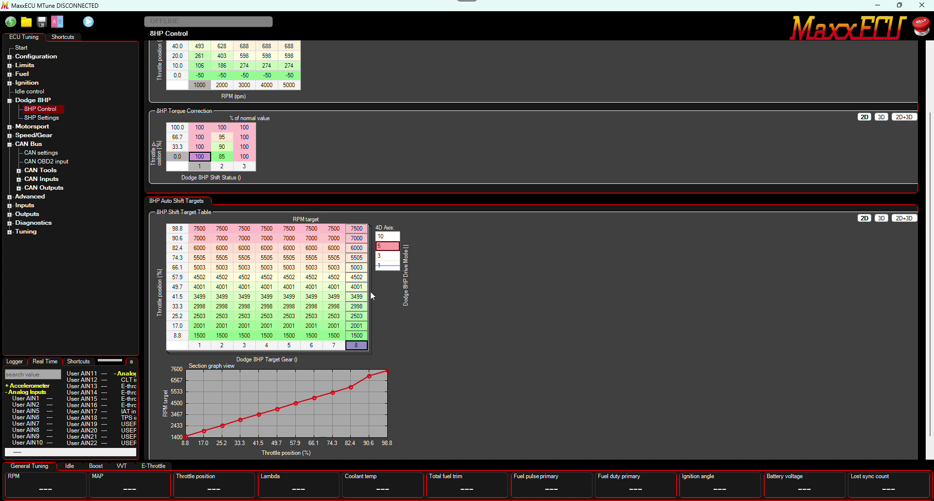
# - For drive mode 3, set the RPM targets of all eight gears in the 17.0% throttle row to 3000
pyautogui.click(389, 267)
pyautogui.click(208, 345)
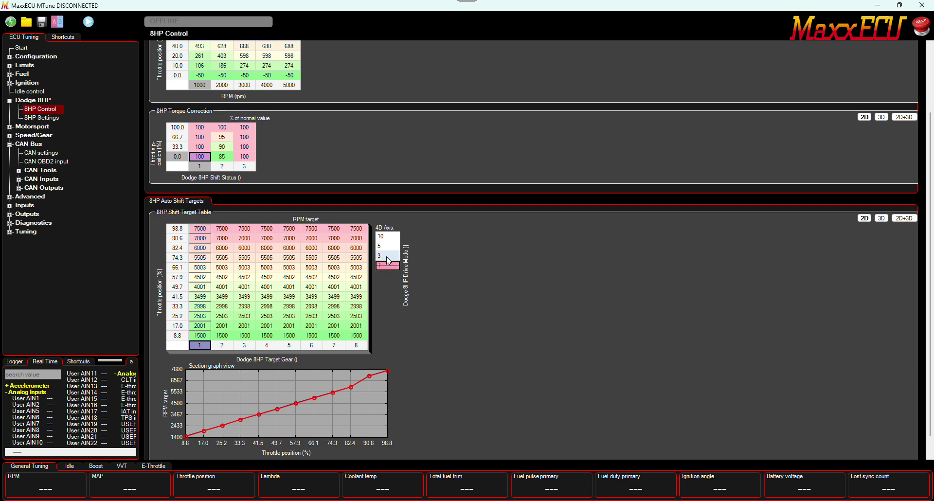
pyautogui.click(384, 257)
pyautogui.click(205, 327)
pyautogui.scroll(2, 207, 331)
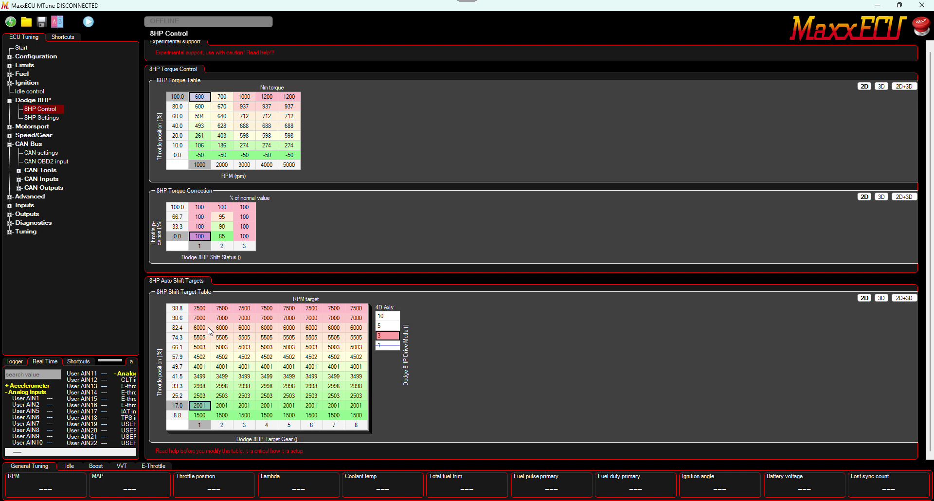
pyautogui.moveTo(200, 407); pyautogui.dragTo(350, 409)
pyautogui.write('30')
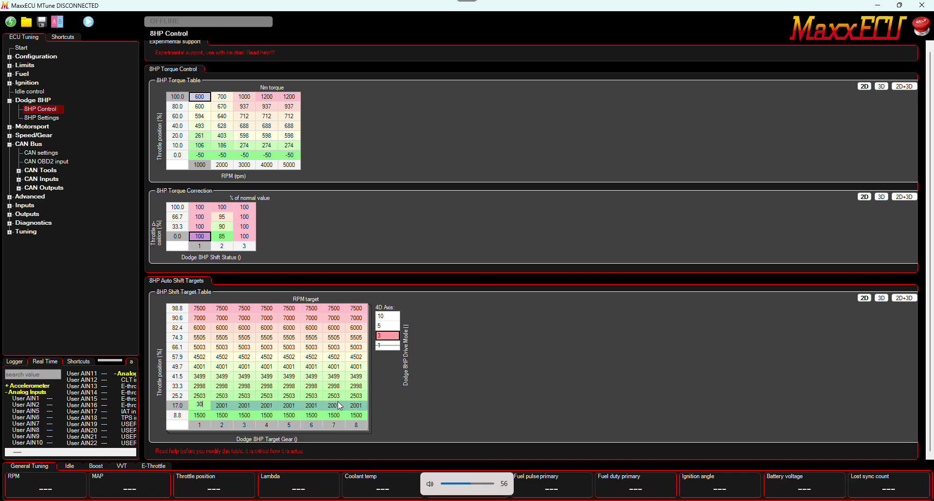
pyautogui.press('XF86AudioRaiseVolume')
pyautogui.press('XF86AudioRaiseVolume')
pyautogui.write('00')
pyautogui.press('Return')
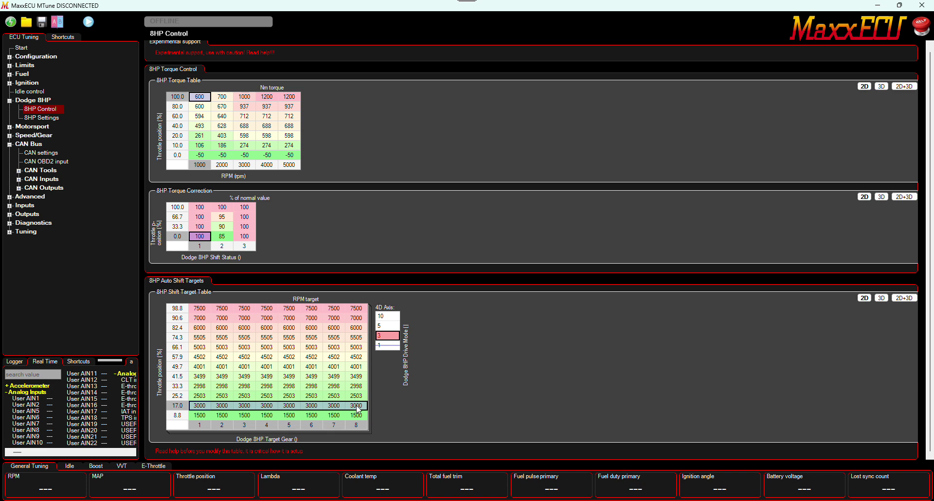
# - For drive mode 3, set the 25.2% throttle row to 3100 rpm and the 33.3% and 41.5% rows to 3300 rpm across all gears
pyautogui.moveTo(205, 397); pyautogui.dragTo(371, 401)
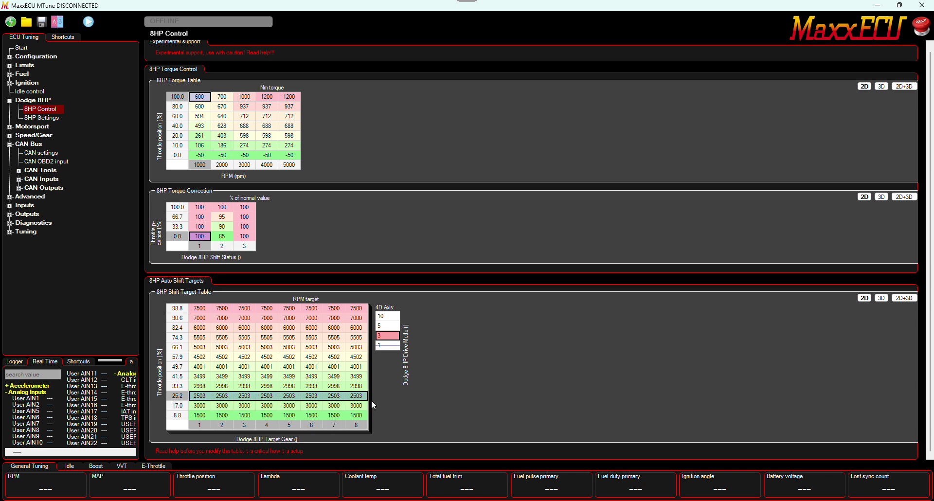
pyautogui.write('3')
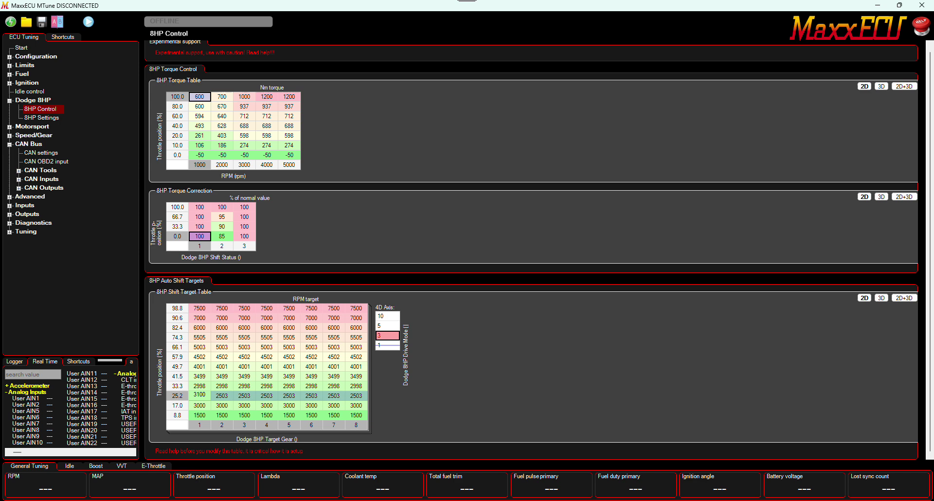
pyautogui.write('100')
pyautogui.press('Return')
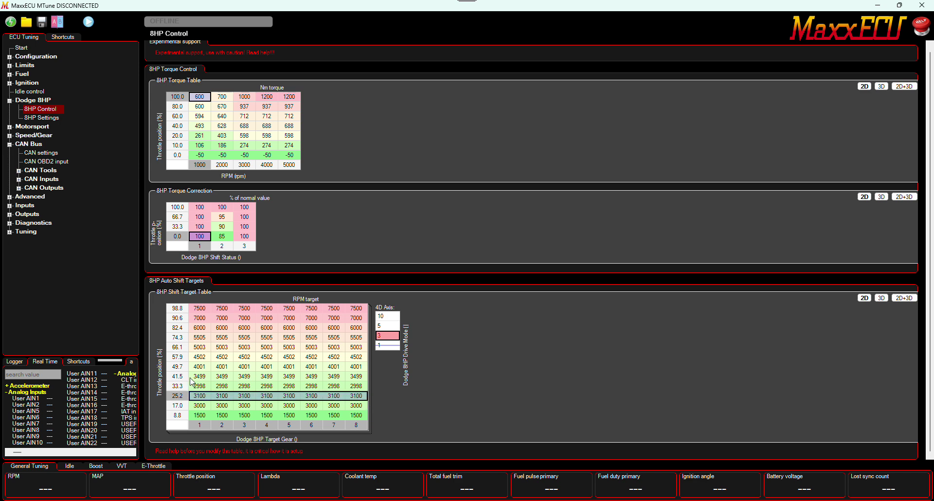
pyautogui.moveTo(195, 386); pyautogui.dragTo(355, 374)
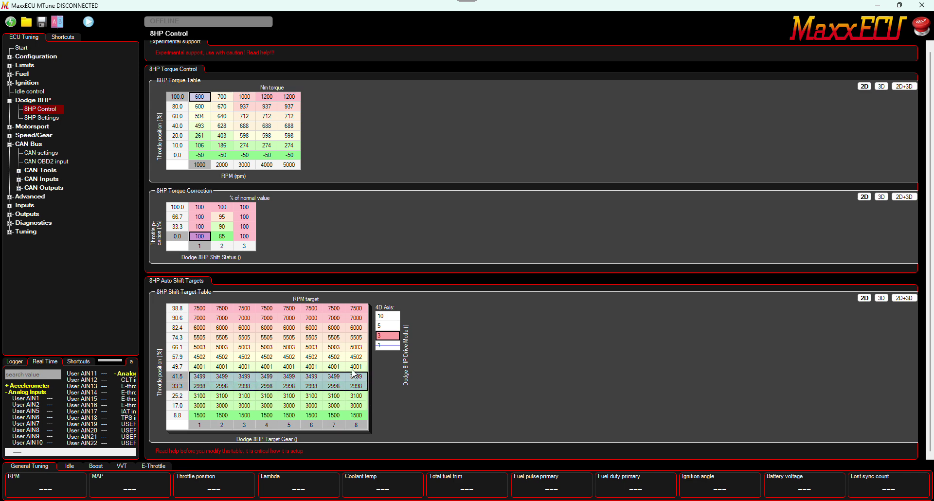
pyautogui.write('3300')
pyautogui.press('Return')
# - Switch the 8HP Shift Target Table to drive mode 1 to compare its RPM targets
pyautogui.click(306, 407)
pyautogui.click(389, 345)
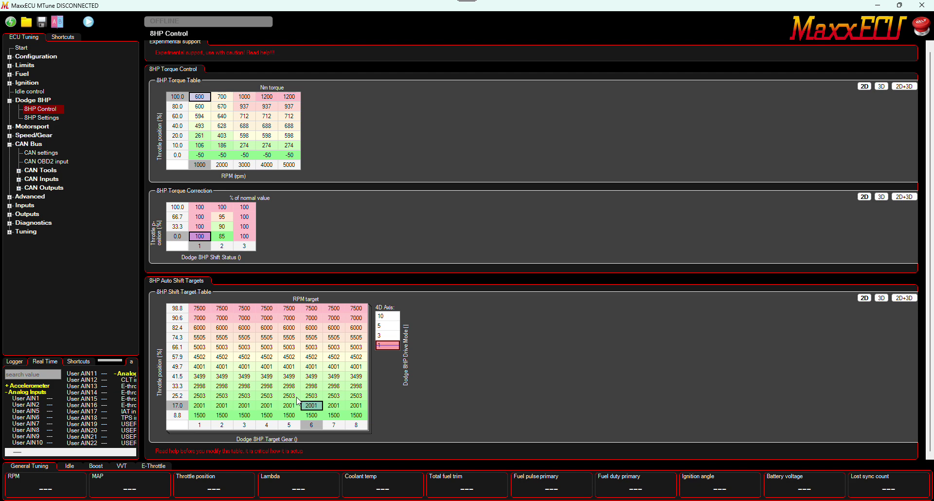
# - For drive mode 5, set the RPM targets of all eight gears in the 90.6% throttle row to 7400
pyautogui.click(388, 336)
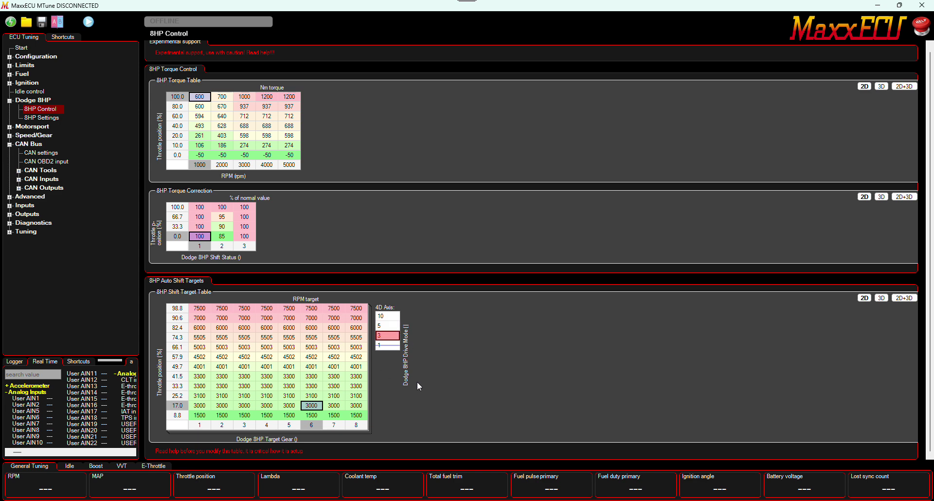
pyautogui.click(389, 326)
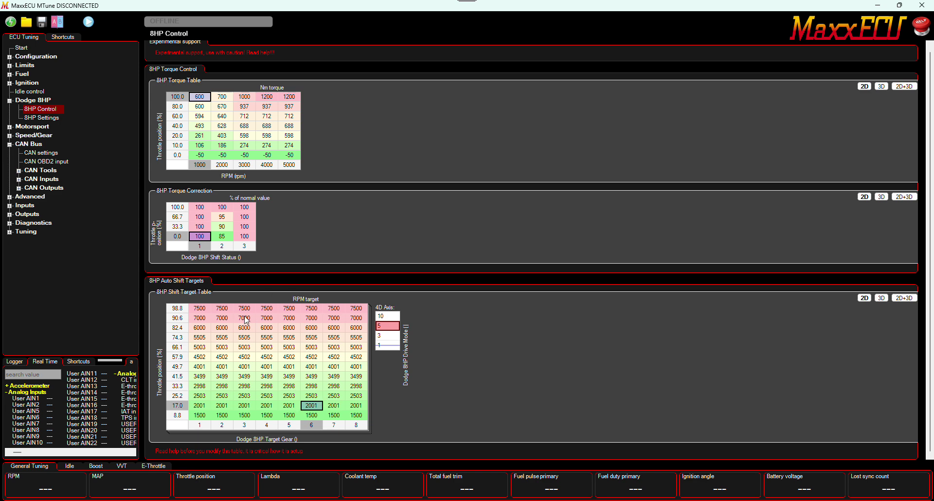
pyautogui.moveTo(199, 317); pyautogui.dragTo(354, 321)
pyautogui.write('74')
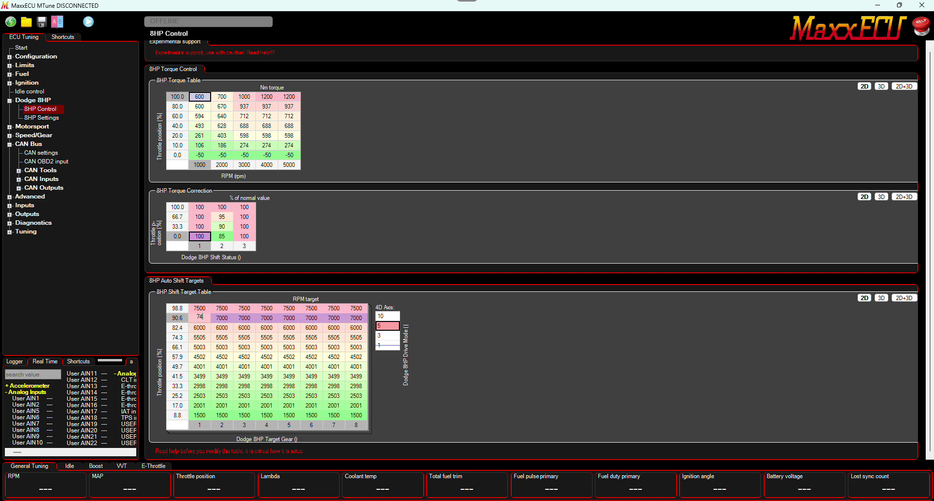
pyautogui.write('00')
pyautogui.press('Return')
# - For drive mode 5, set the 82.4% throttle row to 7200 rpm and the 74.3% row to 6800 rpm across all gears
pyautogui.moveTo(201, 328); pyautogui.dragTo(351, 330)
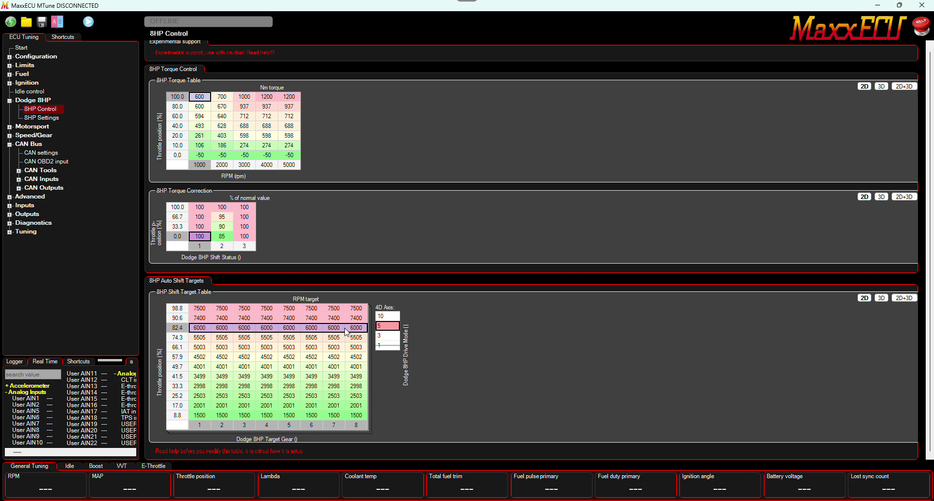
pyautogui.write('7200')
pyautogui.press('Return')
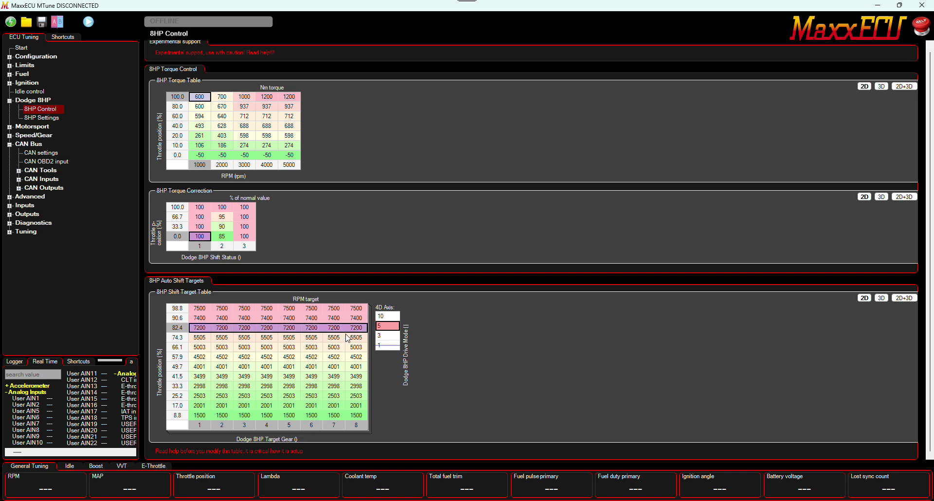
pyautogui.moveTo(200, 338); pyautogui.dragTo(350, 343)
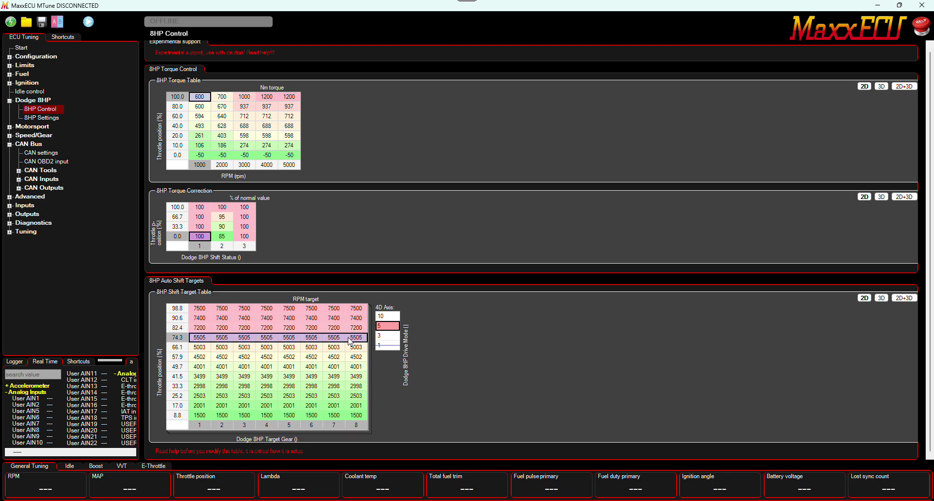
pyautogui.write('6800')
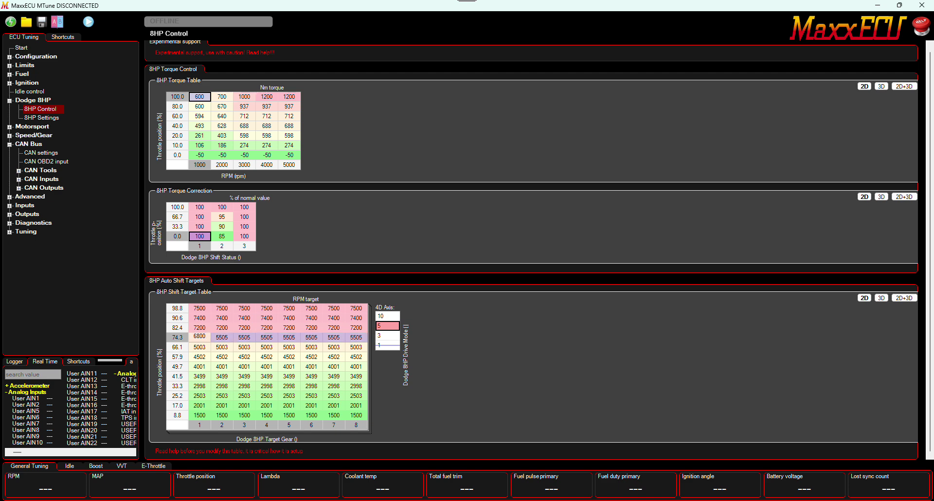
pyautogui.press('Return')
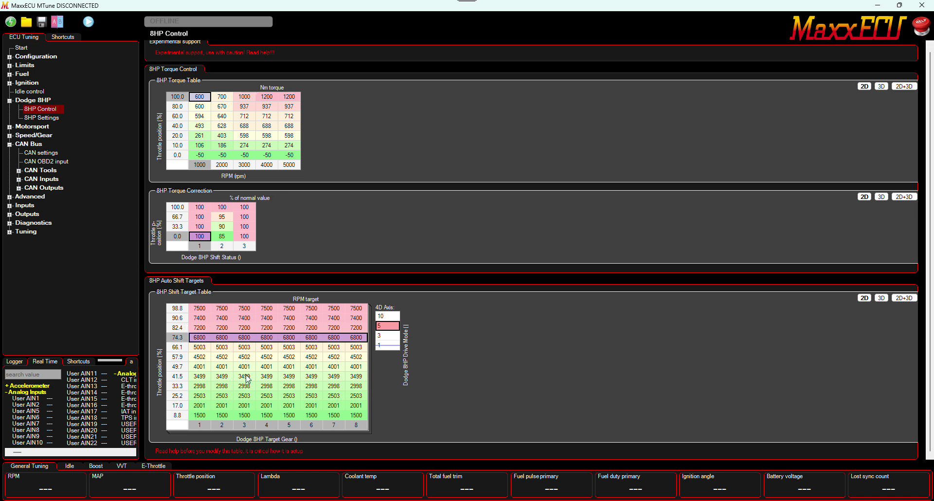
# - Review the high-throttle targets for drive mode 5, and compare them with the shift target tables of drive modes 10, 3 and 1
pyautogui.click(311, 337)
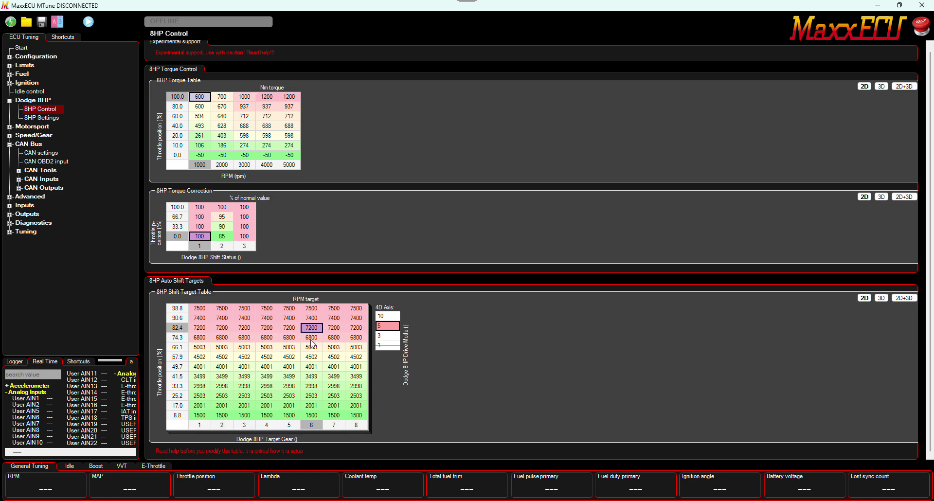
pyautogui.click(272, 338)
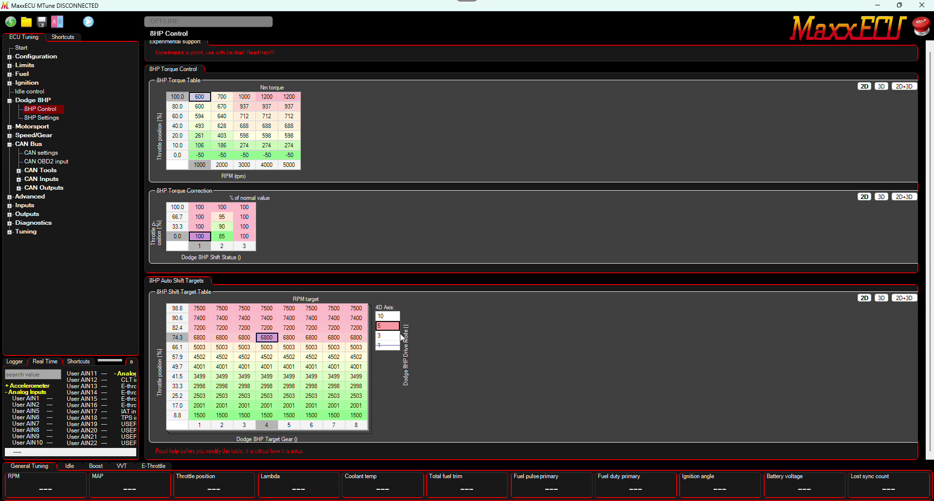
pyautogui.click(387, 317)
pyautogui.click(385, 336)
pyautogui.click(381, 345)
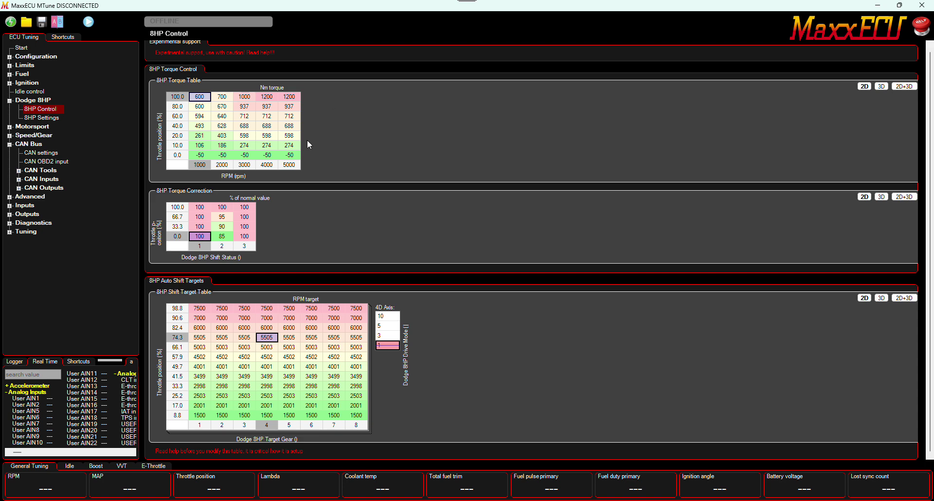
# - Examine the 100% throttle torque values from 3000 to 5000 rpm in the 8HP Torque Table
pyautogui.click(290, 98)
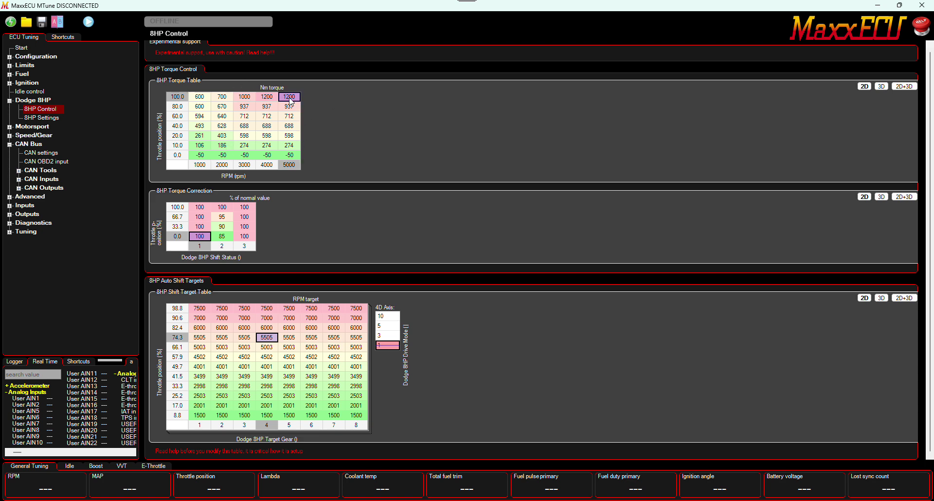
pyautogui.click(276, 99)
pyautogui.click(243, 99)
pyautogui.click(277, 96)
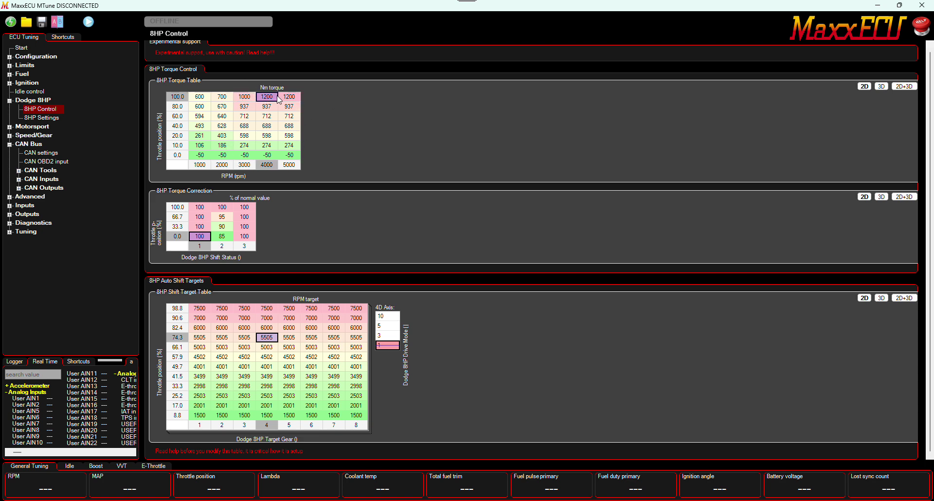
pyautogui.click(295, 99)
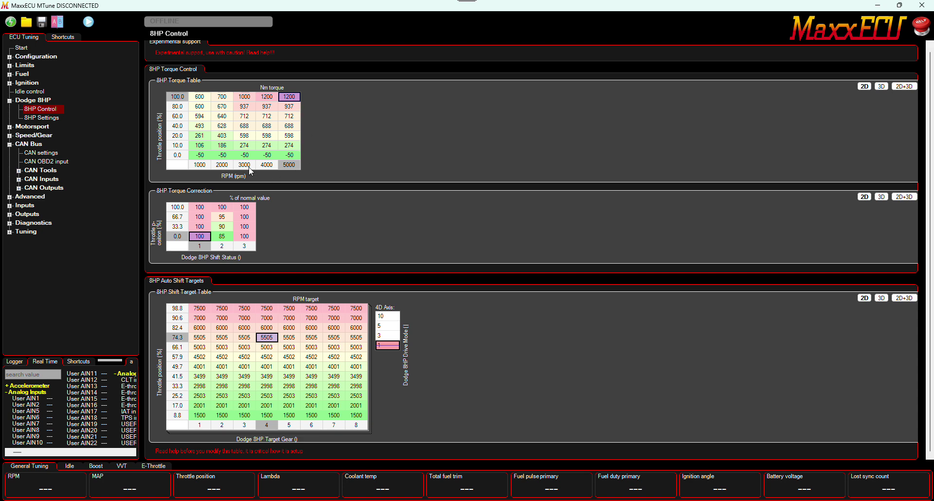